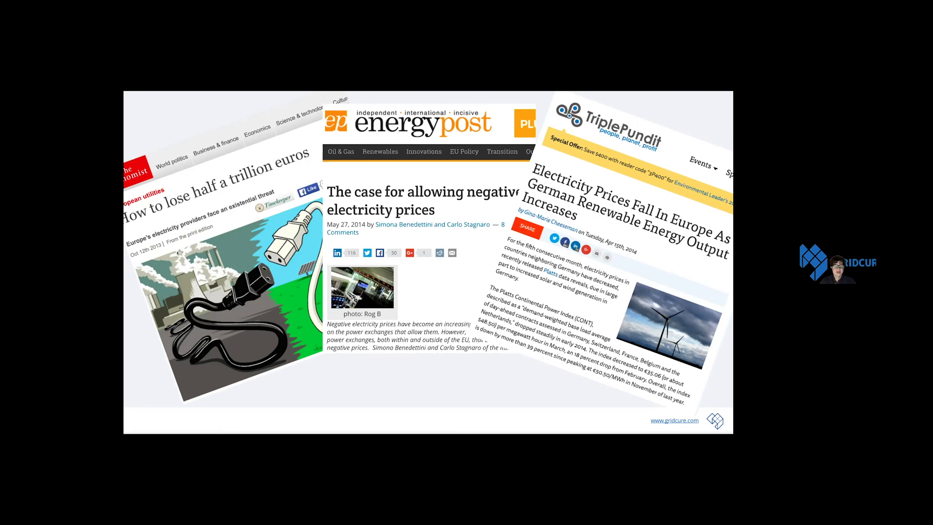
pyautogui.press('Right')
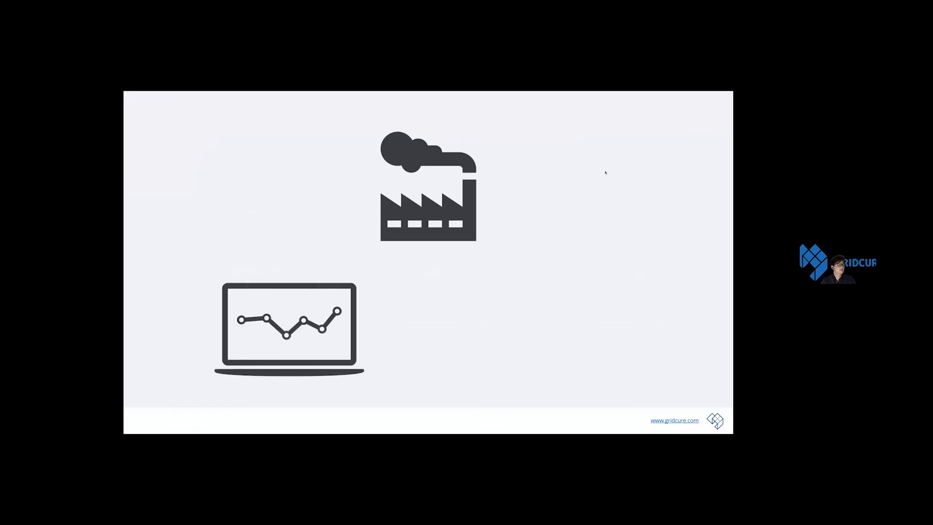
pyautogui.press('Right')
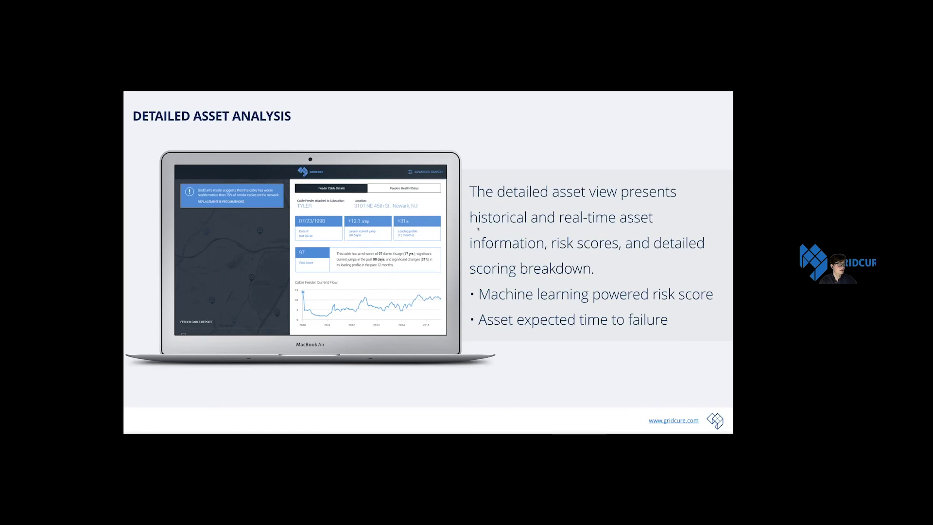
pyautogui.press('Right')
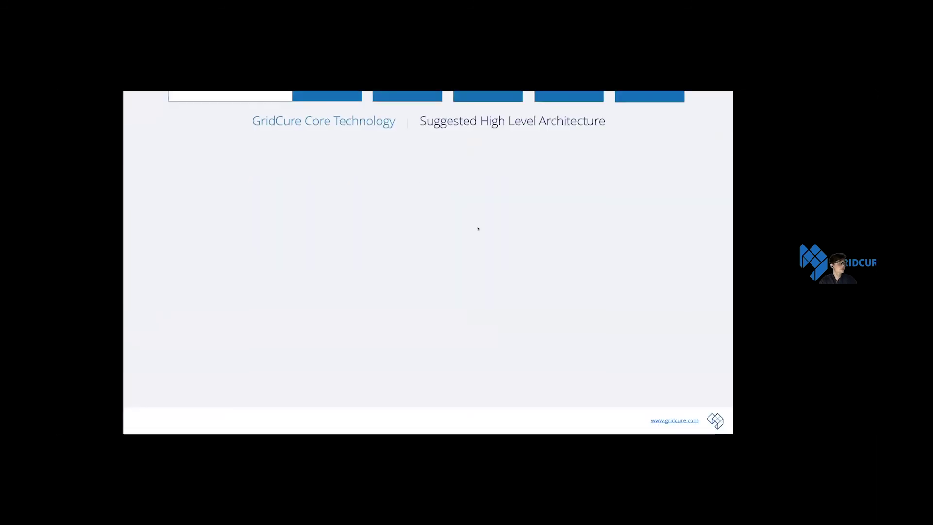